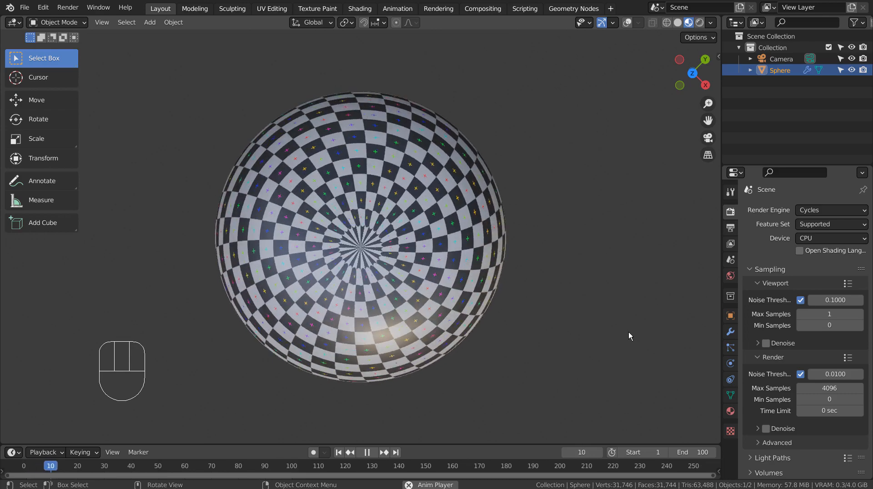
Step: Stop the animation playback of the checkered sphere and return the timeline to frame 1
{"action": "middle_click_drag", "start_coordinate": [629, 332], "coordinate": [483, 223]}
{"action": "middle_click_drag", "start_coordinate": [624, 312], "coordinate": [565, 339]}
{"action": "left_click", "coordinate": [367, 453]}
{"action": "left_click", "coordinate": [349, 453]}
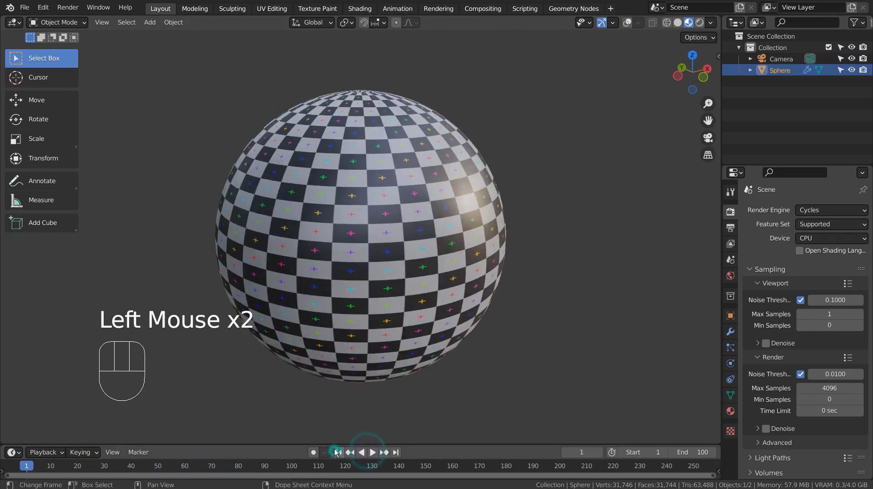
{"action": "left_click", "coordinate": [339, 453]}
Step: Hide the checkered sphere and add a new UV sphere to the scene
{"action": "key", "text": "KP_1"}
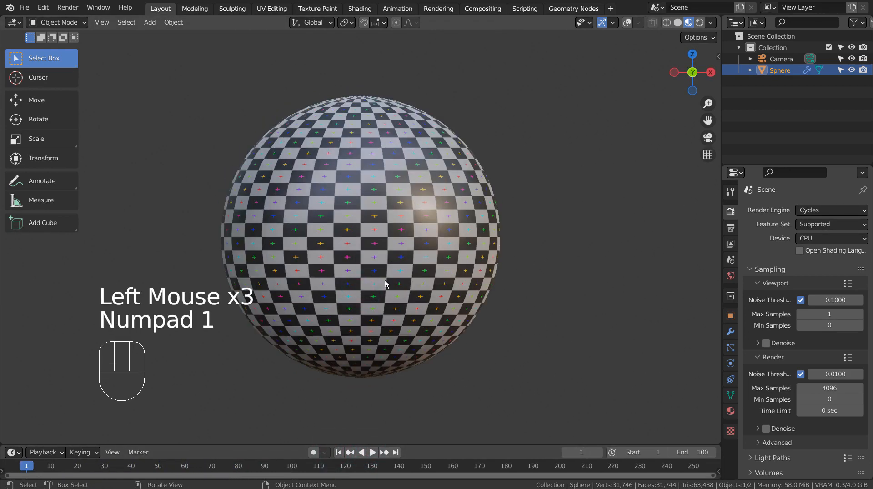
{"action": "left_click", "coordinate": [418, 263]}
{"action": "key", "text": "h"}
{"action": "key", "text": "shift+a"}
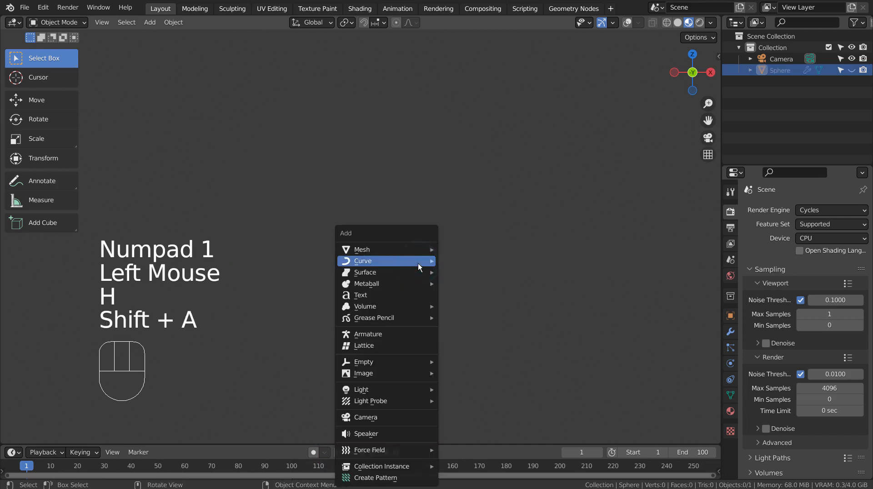
{"action": "mouse_move", "coordinate": [427, 254]}
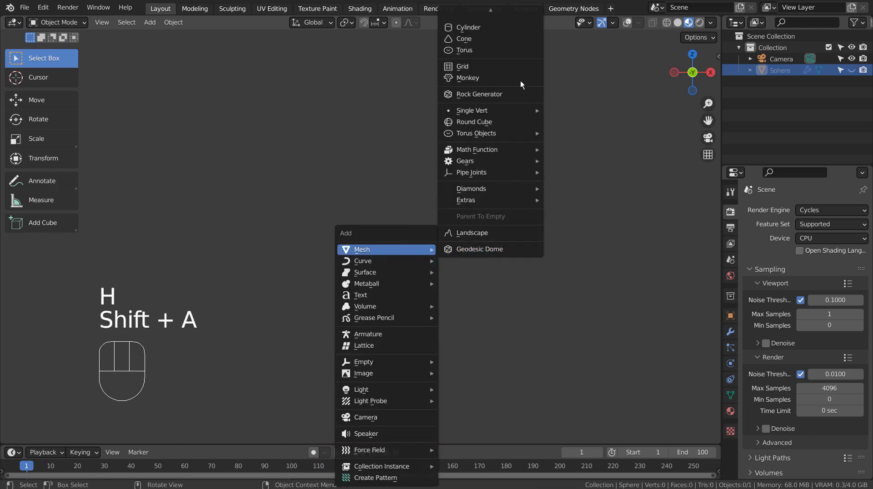
{"action": "scroll", "coordinate": [520, 73], "scroll_direction": "up", "scroll_amount": 4}
{"action": "left_click", "coordinate": [516, 45]}
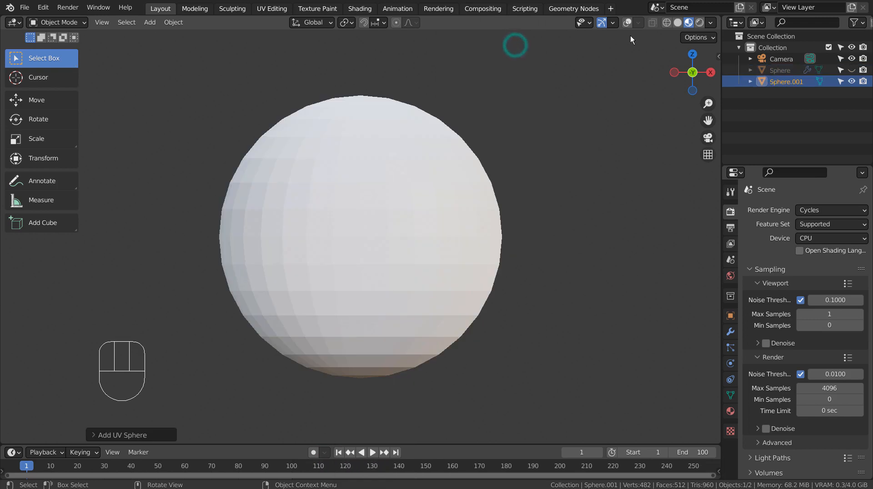
Step: Give the new sphere a level 3 subdivision surface and shade it smooth
{"action": "key", "text": "ctrl+3"}
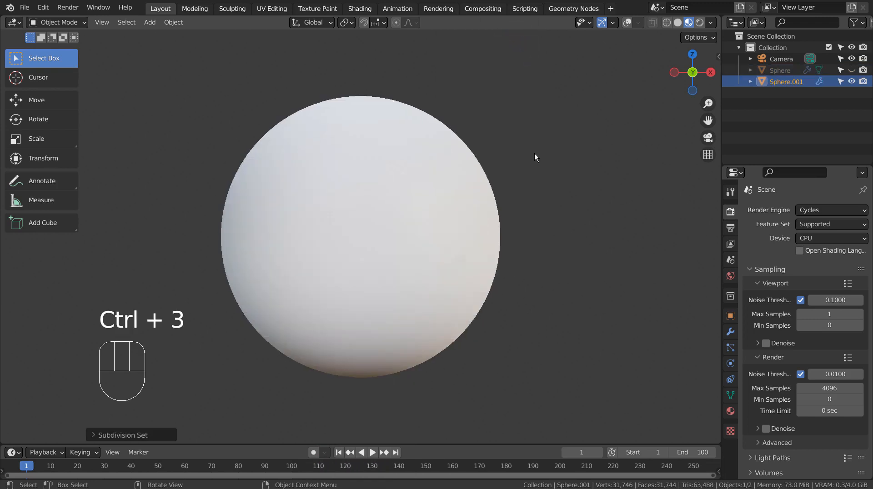
{"action": "right_click", "coordinate": [419, 168]}
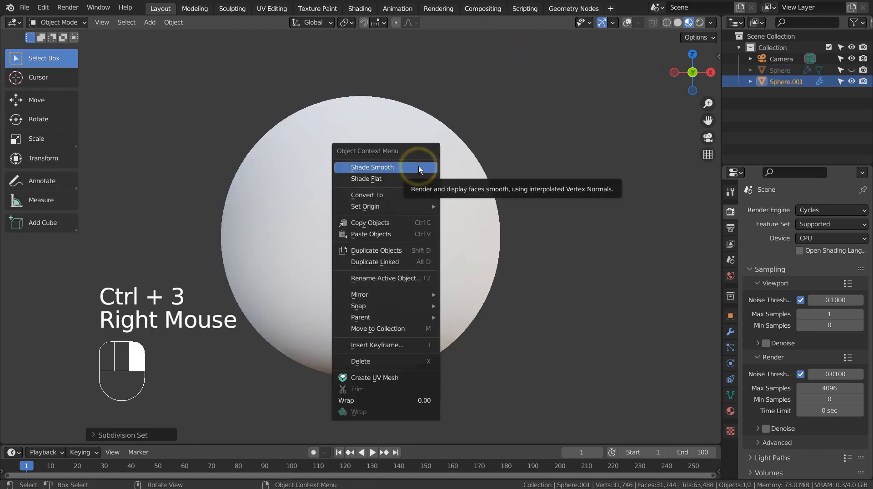
{"action": "right_click", "coordinate": [418, 165]}
Step: Turn on the viewport overlays and create a new material for the sphere in the Shading workspace
{"action": "left_click", "coordinate": [627, 22]}
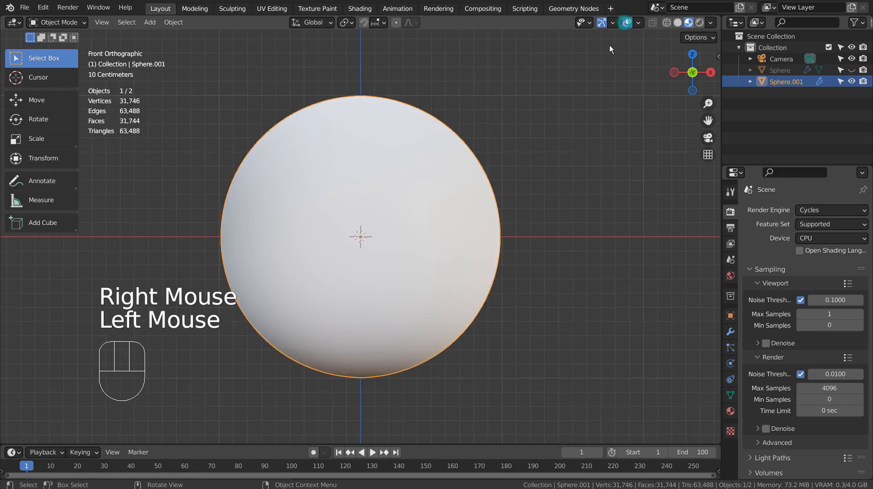
{"action": "middle_click_drag", "start_coordinate": [624, 138], "coordinate": [551, 188]}
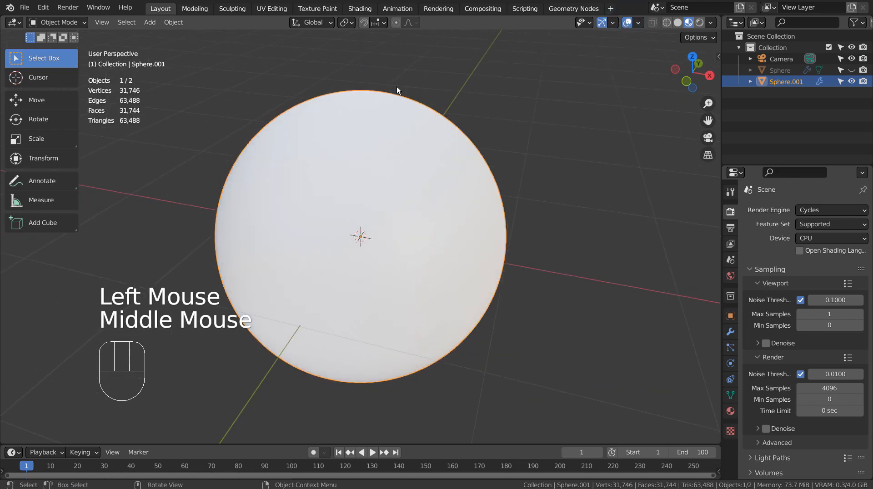
{"action": "left_click", "coordinate": [373, 12]}
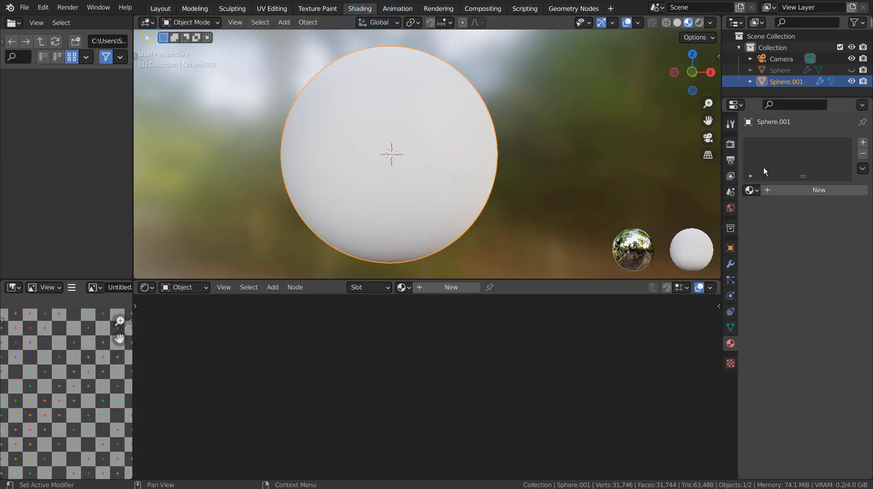
{"action": "left_click", "coordinate": [811, 190]}
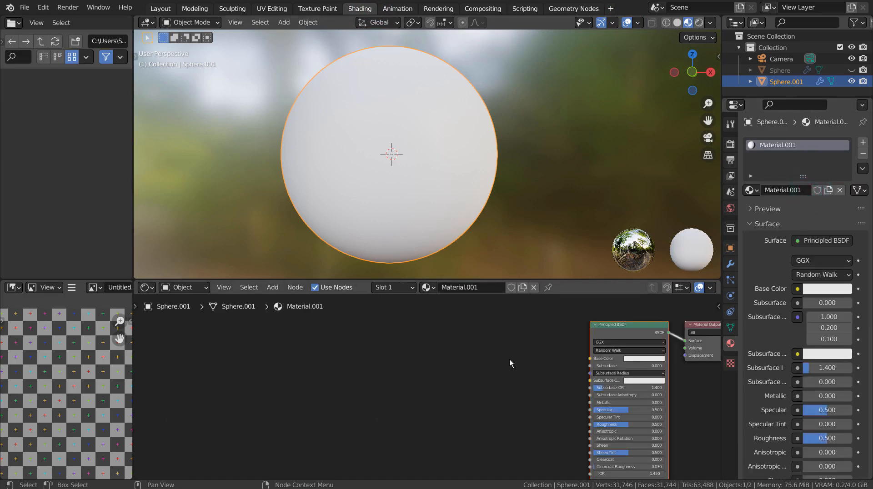
{"action": "middle_click_drag", "start_coordinate": [414, 349], "coordinate": [367, 344]}
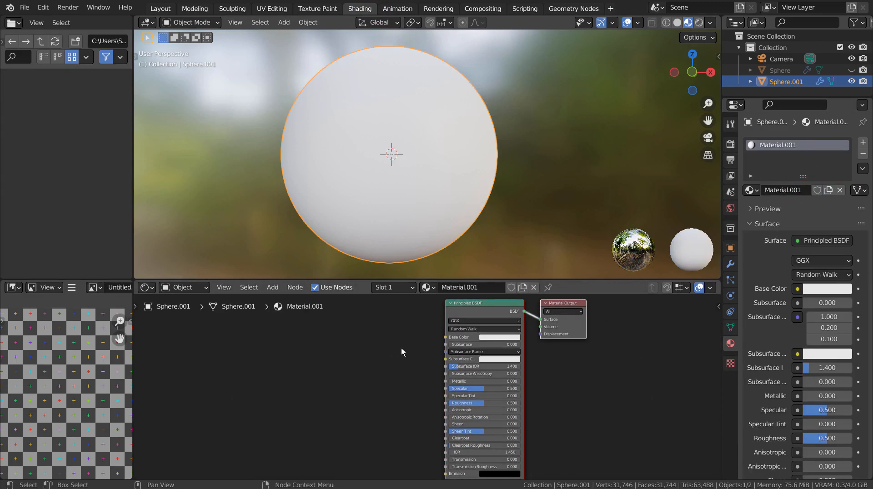
Step: Widen the image editor area and unlink the image currently shown in it
{"action": "left_click", "coordinate": [96, 290]}
{"action": "left_click", "coordinate": [335, 324]}
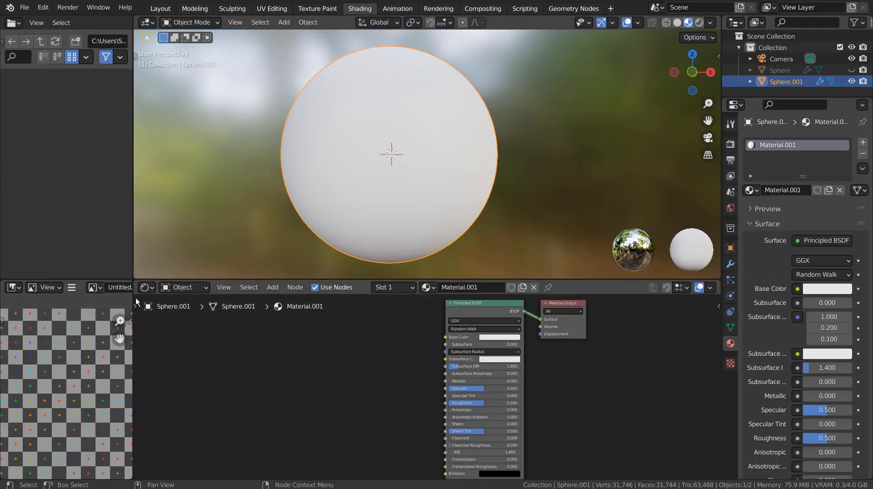
{"action": "left_click_drag", "start_coordinate": [133, 298], "coordinate": [298, 293]}
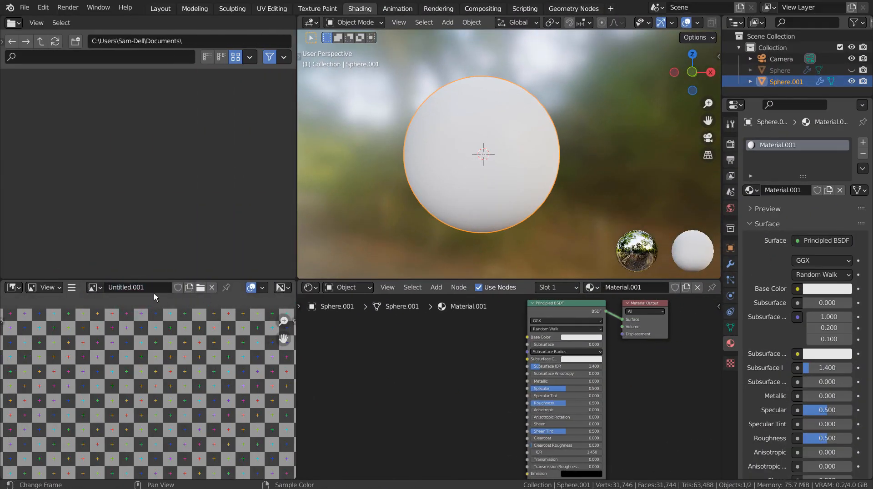
{"action": "left_click", "coordinate": [213, 287]}
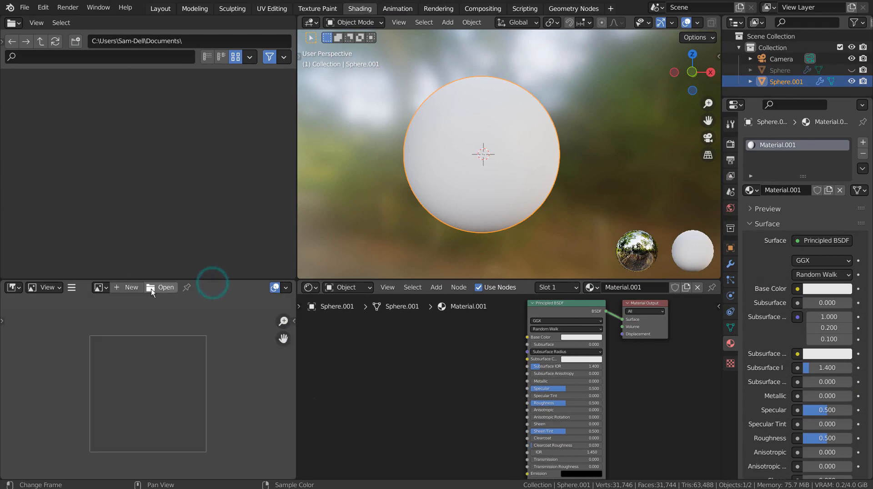
Step: Create a new 1024 × 1024 px image with the UV Grid generated type
{"action": "left_click", "coordinate": [133, 289]}
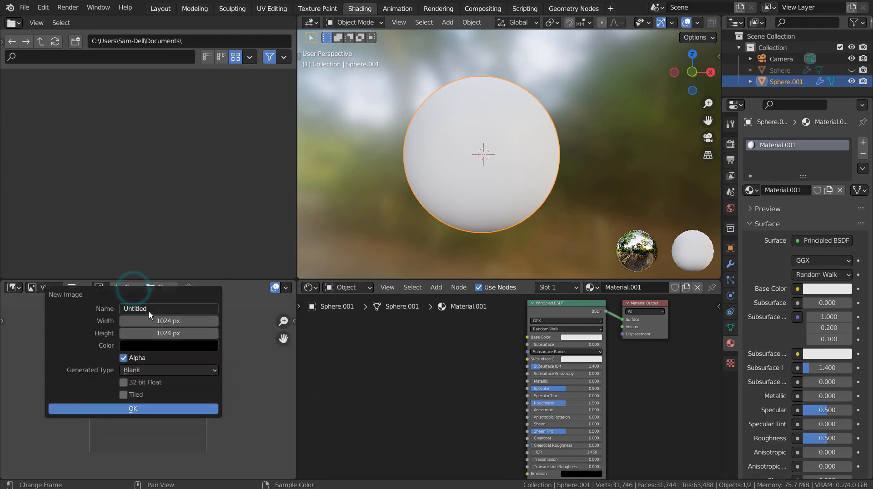
{"action": "left_click", "coordinate": [170, 369]}
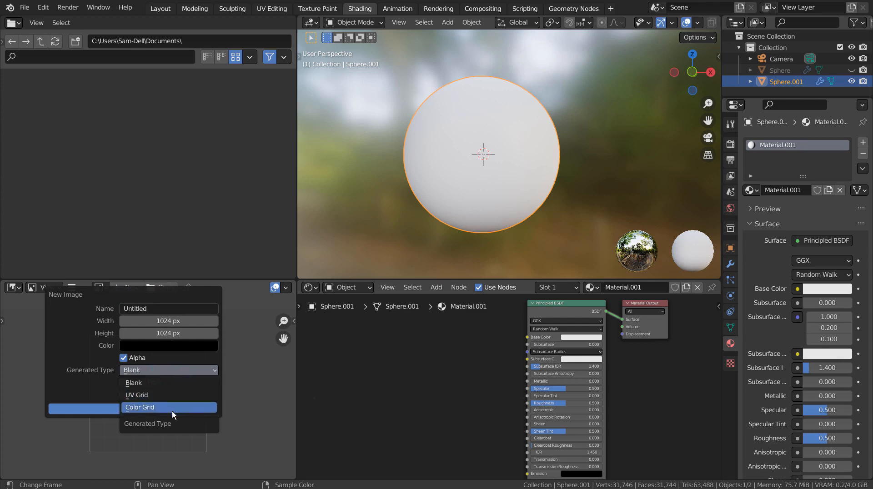
{"action": "left_click", "coordinate": [173, 394]}
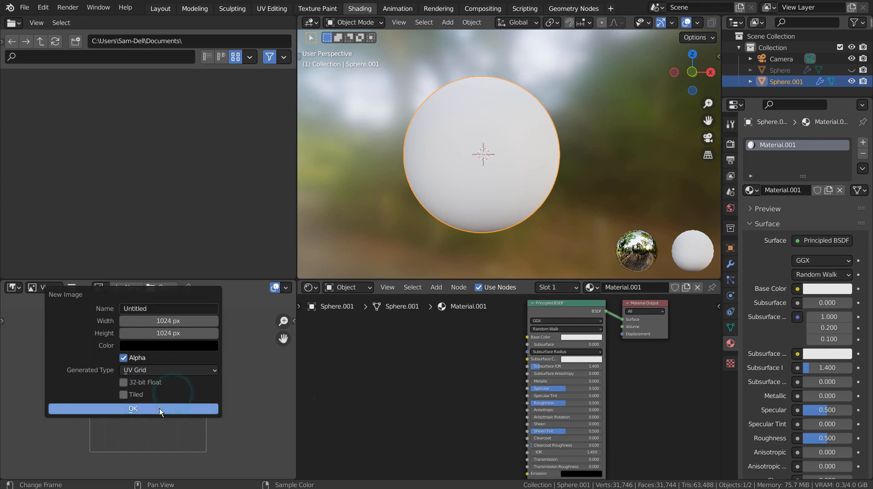
{"action": "left_click", "coordinate": [159, 409]}
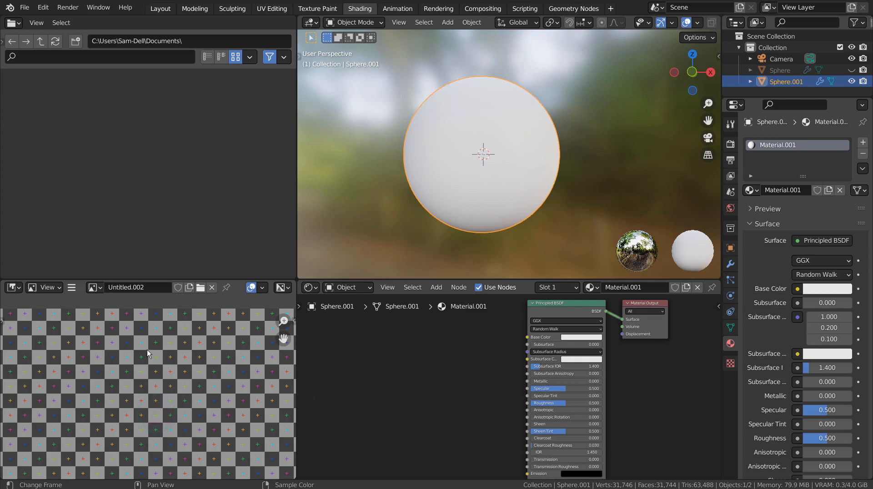
Step: Unlink the UV grid image and generate a 1024 × 1024 px Color Grid image instead
{"action": "left_click", "coordinate": [212, 288]}
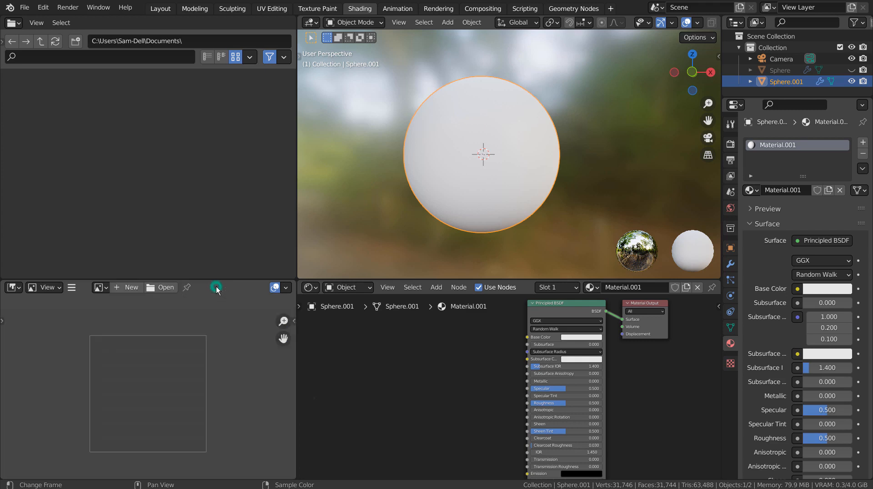
{"action": "left_click", "coordinate": [135, 288]}
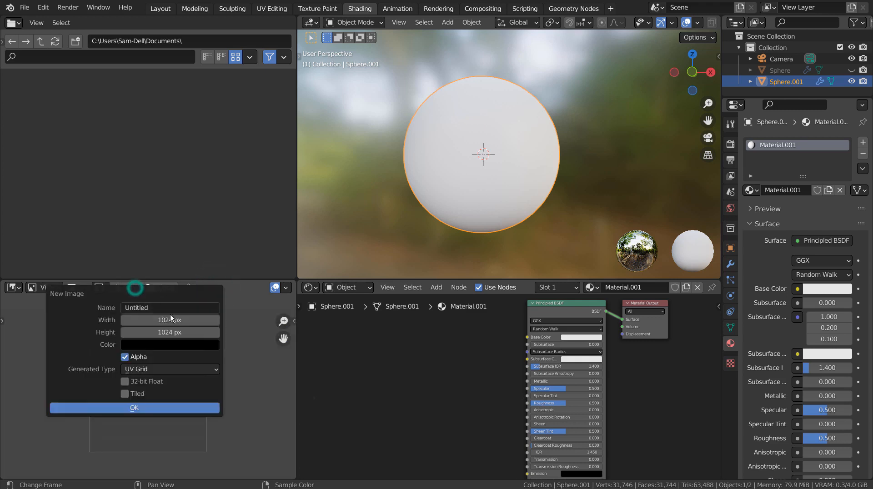
{"action": "left_click", "coordinate": [192, 369]}
{"action": "left_click", "coordinate": [178, 406]}
{"action": "left_click", "coordinate": [177, 408]}
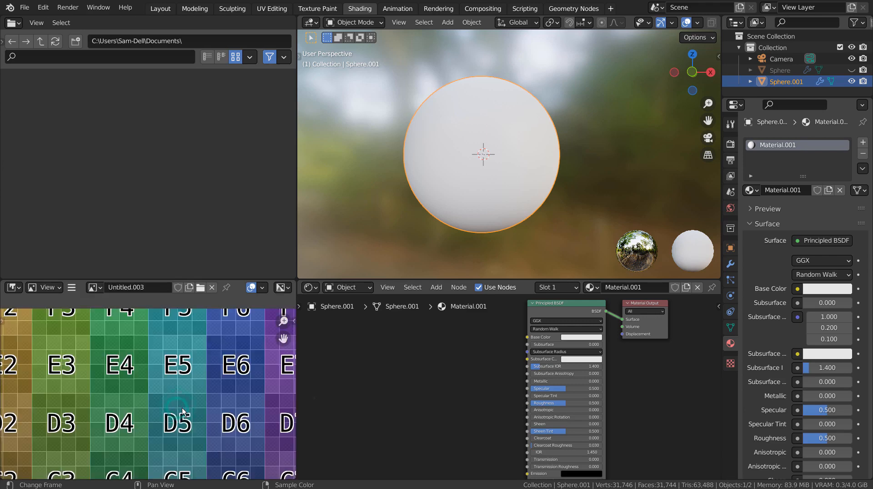
{"action": "scroll", "coordinate": [200, 363], "scroll_direction": "down", "scroll_amount": 5}
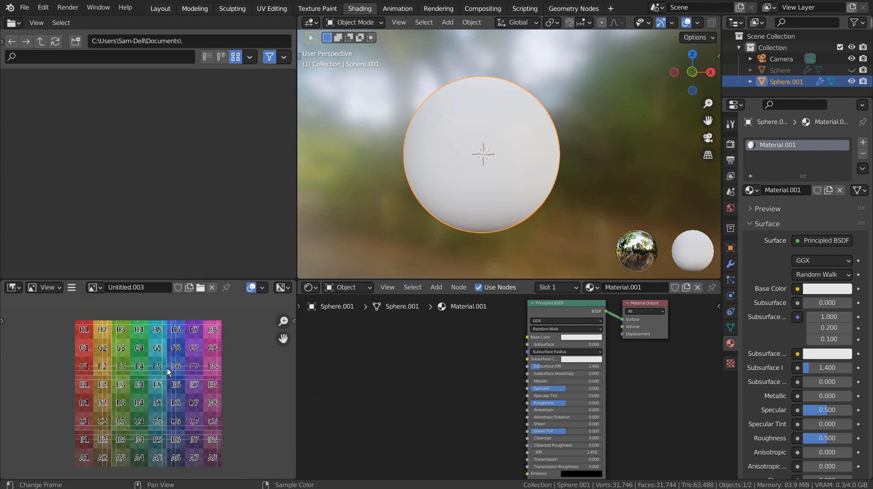
{"action": "scroll", "coordinate": [167, 372], "scroll_direction": "up", "scroll_amount": 2}
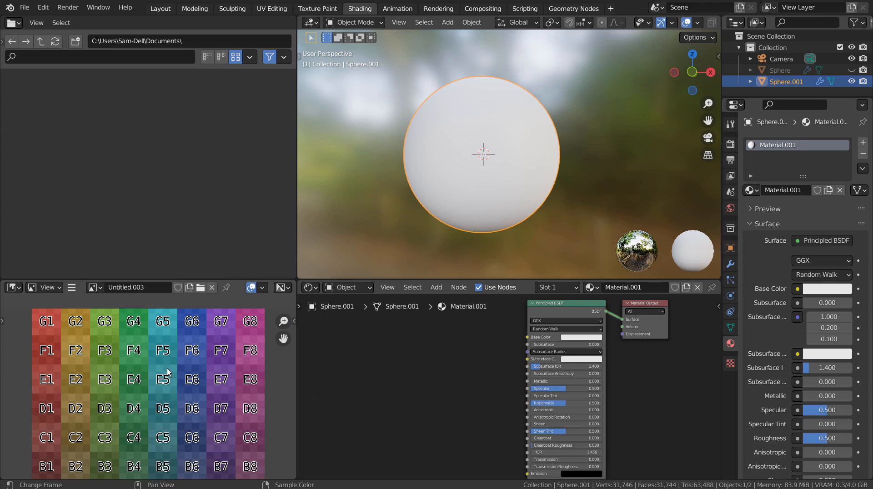
Step: Unlink the color grid image and replace it with a new 1024 × 1024 px UV Grid image
{"action": "left_click", "coordinate": [212, 288]}
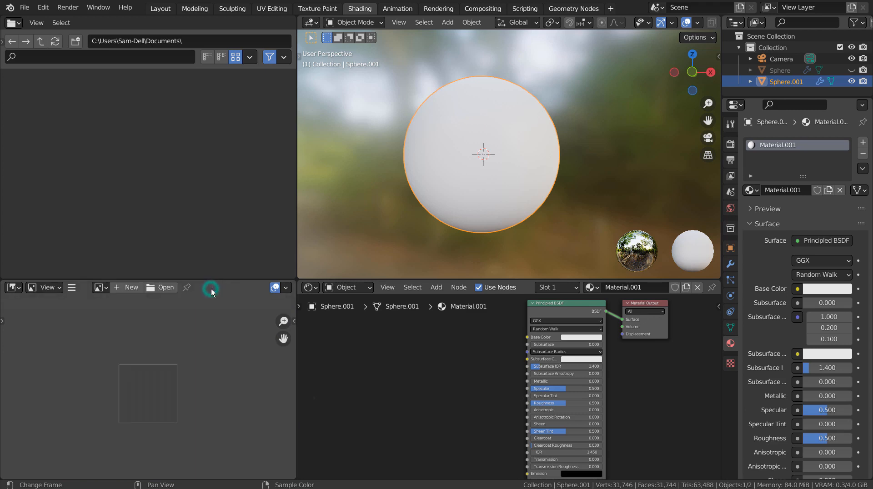
{"action": "left_click", "coordinate": [124, 289]}
{"action": "left_click", "coordinate": [182, 368]}
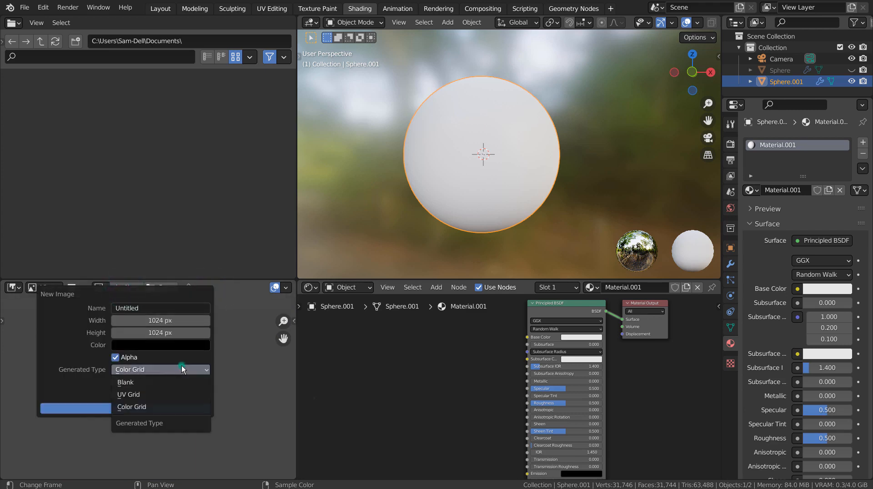
{"action": "left_click", "coordinate": [175, 388]}
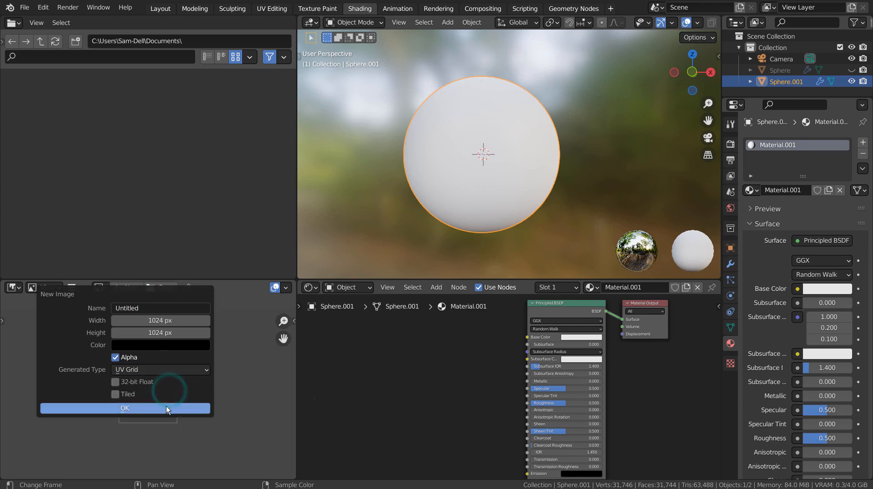
{"action": "left_click", "coordinate": [166, 408]}
{"action": "scroll", "coordinate": [193, 386], "scroll_direction": "up", "scroll_amount": 5}
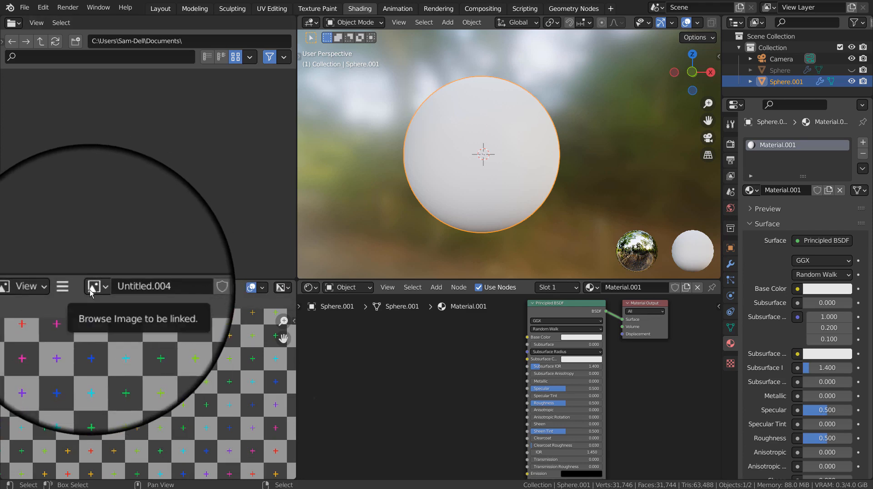
Step: Place the UV grid image in the shader editor as a texture node and connect its Color to the Principled BSDF's Base Color
{"action": "left_click_drag", "start_coordinate": [91, 293], "coordinate": [391, 363]}
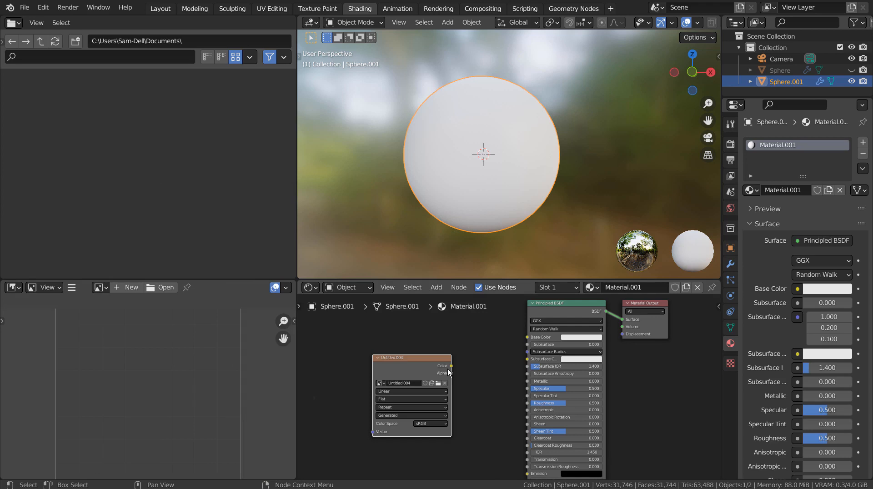
{"action": "left_click_drag", "start_coordinate": [450, 367], "coordinate": [459, 363]}
{"action": "left_click_drag", "start_coordinate": [519, 339], "coordinate": [527, 338]}
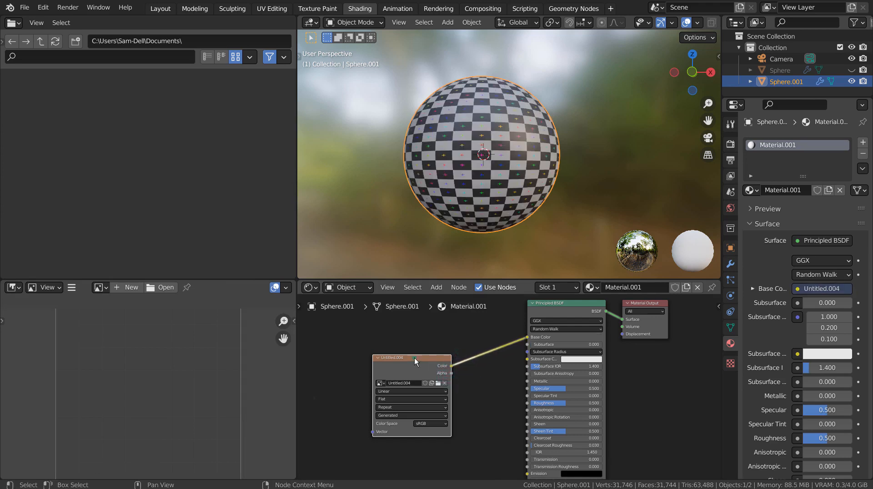
{"action": "left_click_drag", "start_coordinate": [414, 358], "coordinate": [459, 334]}
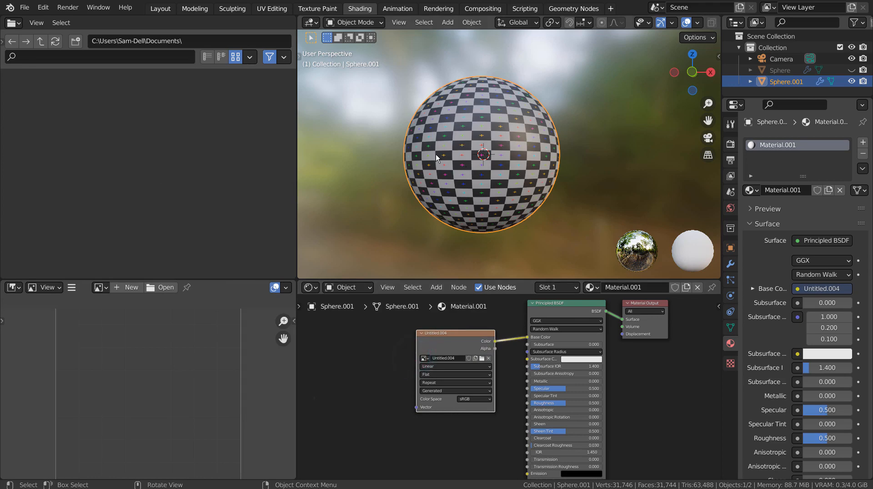
Step: In the Layout workspace, hide Sphere.001 from the viewport and renders and make it unselectable
{"action": "left_click", "coordinate": [161, 9]}
{"action": "middle_click_drag", "start_coordinate": [468, 283], "coordinate": [479, 256]}
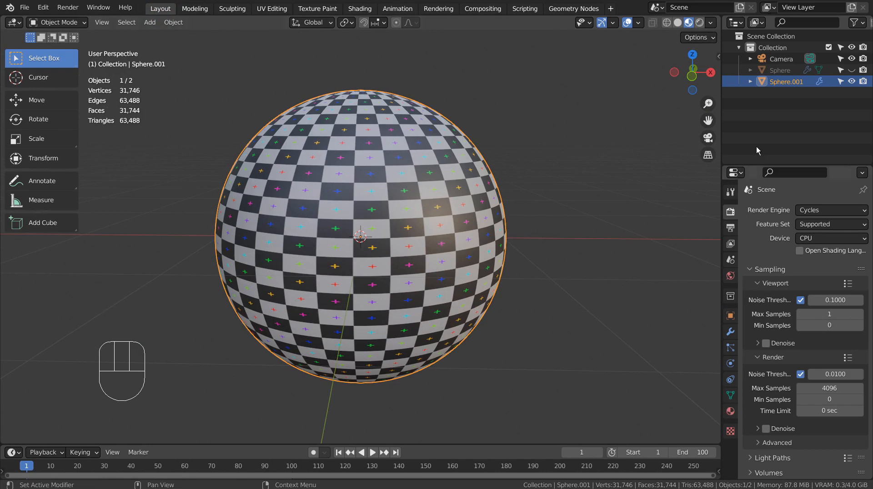
{"action": "left_click", "coordinate": [853, 81]}
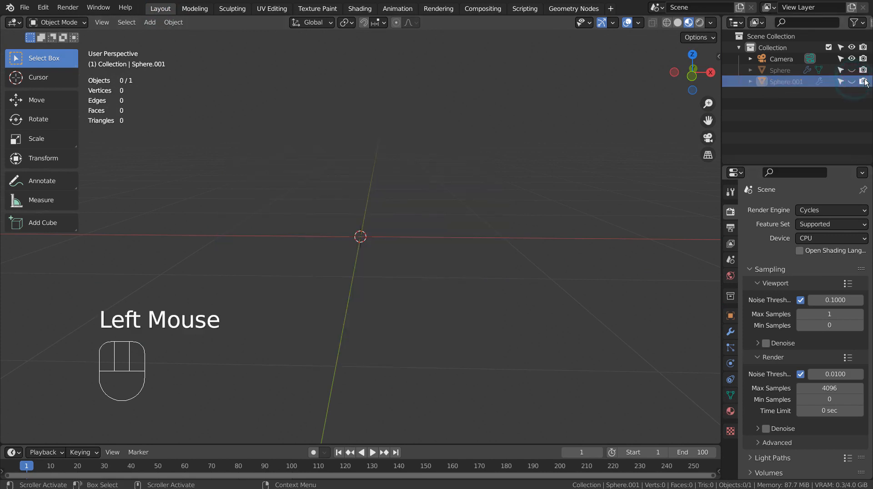
{"action": "left_click", "coordinate": [863, 81]}
{"action": "left_click", "coordinate": [842, 81]}
Step: Unhide the original Sphere, select it and show its material nodes in the Shading workspace
{"action": "left_click", "coordinate": [852, 71]}
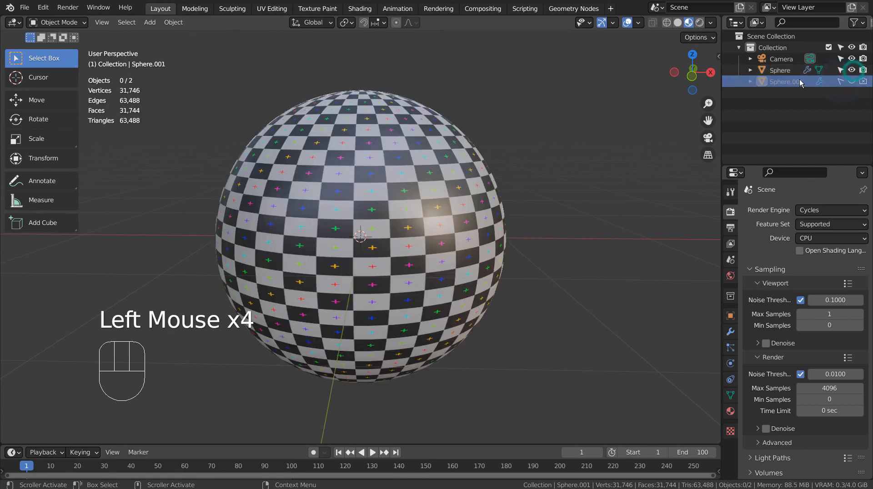
{"action": "left_click", "coordinate": [372, 209]}
{"action": "left_click", "coordinate": [369, 10]}
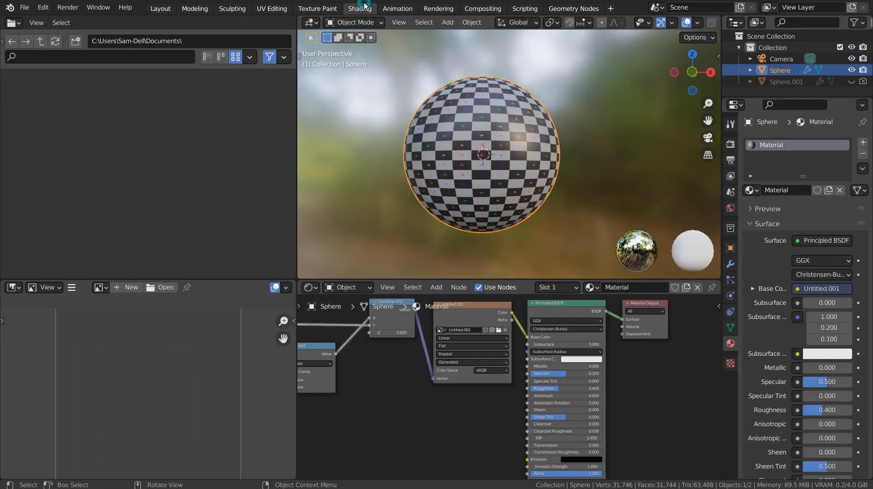
Step: Enlarge the shader editor to review the node chain from UV Map to Material Output and nudge the Add node toward Combine XYZ
{"action": "left_click_drag", "start_coordinate": [297, 305], "coordinate": [136, 304]}
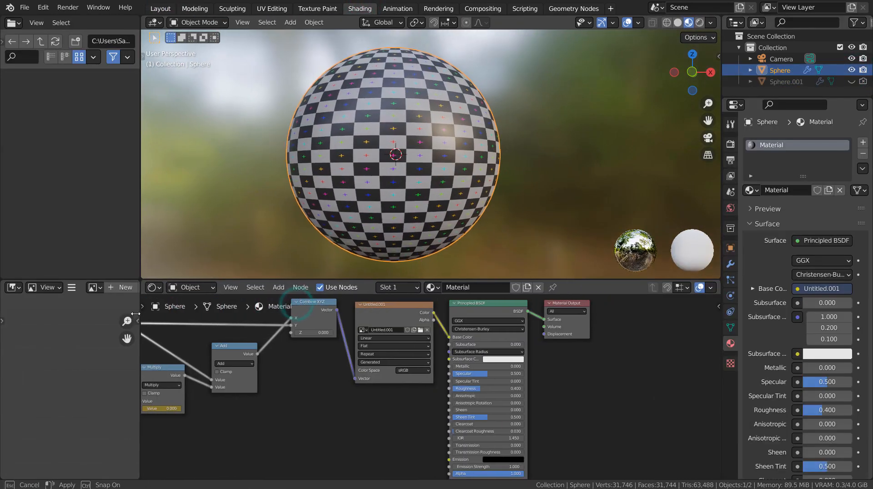
{"action": "left_click", "coordinate": [310, 377]}
{"action": "key", "text": "ctrl+space"}
{"action": "scroll", "coordinate": [351, 362], "scroll_direction": "down", "scroll_amount": 2}
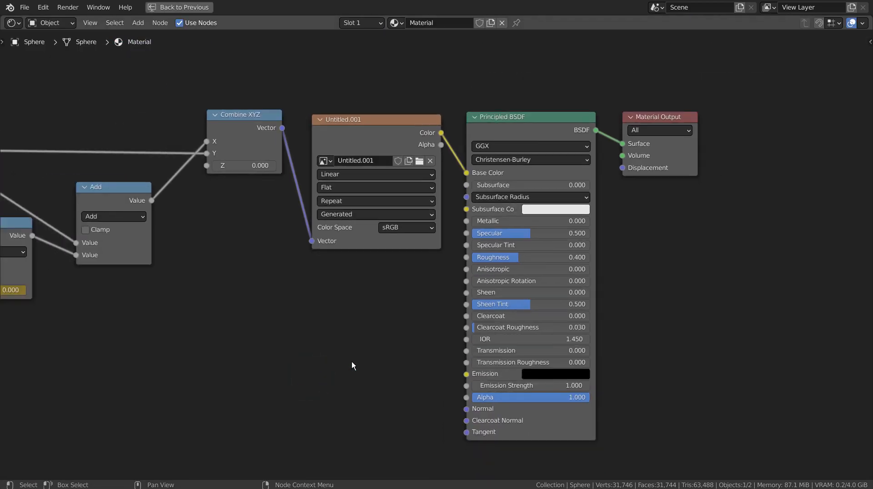
{"action": "middle_click_drag", "start_coordinate": [376, 351], "coordinate": [518, 343]}
{"action": "scroll", "coordinate": [470, 331], "scroll_direction": "down", "scroll_amount": 1}
{"action": "scroll", "coordinate": [498, 340], "scroll_direction": "down", "scroll_amount": 1}
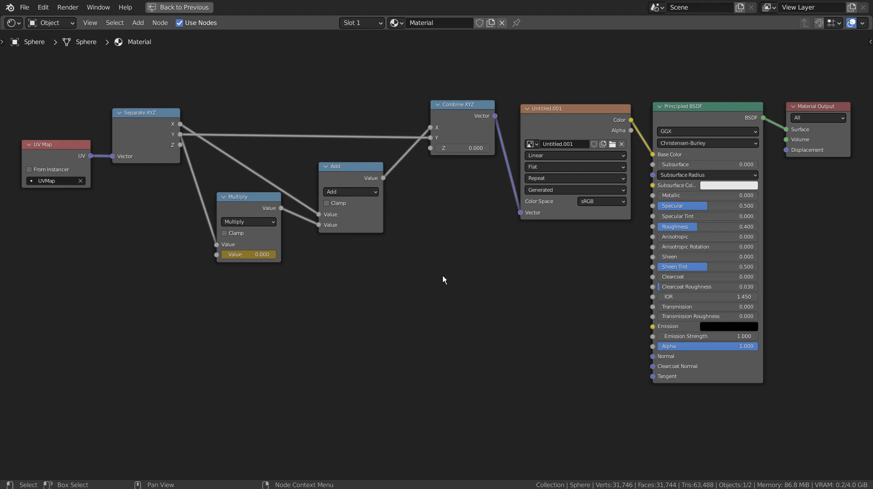
{"action": "left_click_drag", "start_coordinate": [340, 175], "coordinate": [354, 167]}
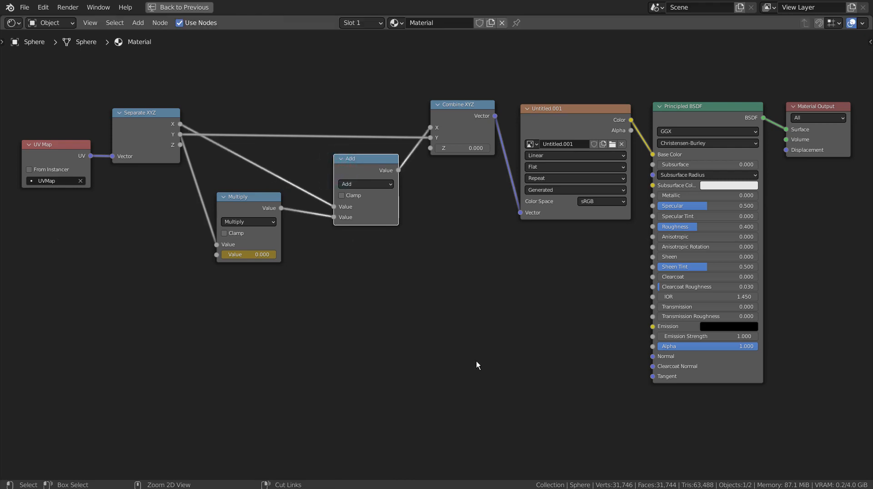
Step: Restore the split workspace layout and set the Multiply node's second value to 0.8
{"action": "key", "text": "ctrl+space"}
{"action": "scroll", "coordinate": [422, 362], "scroll_direction": "up", "scroll_amount": 15}
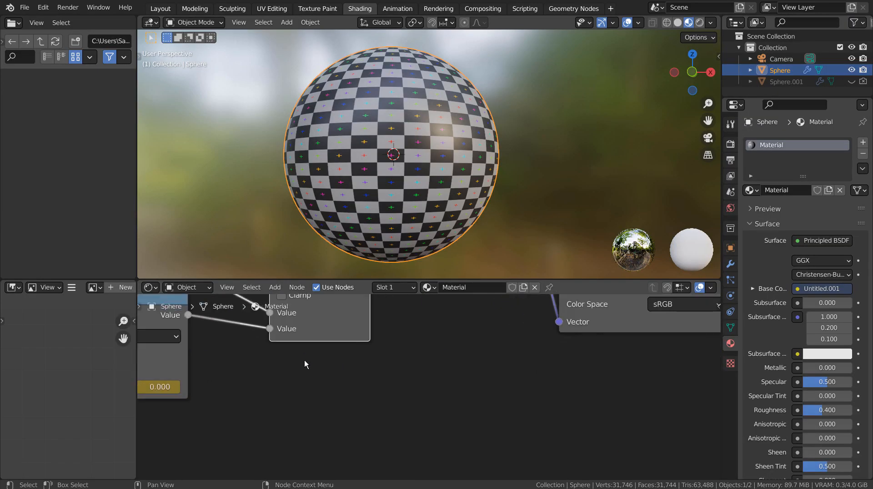
{"action": "middle_click_drag", "start_coordinate": [243, 371], "coordinate": [519, 396], "text": "shift"}
{"action": "scroll", "coordinate": [454, 401], "scroll_direction": "up", "scroll_amount": 2}
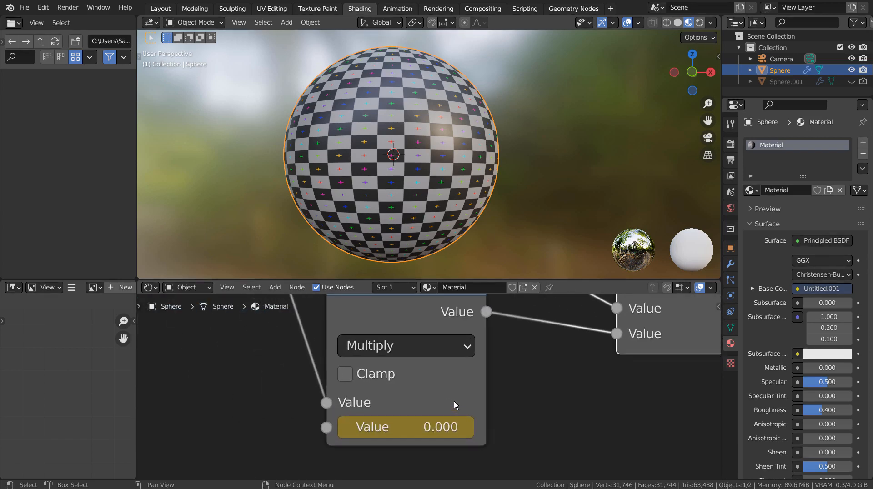
{"action": "left_click", "coordinate": [404, 428]}
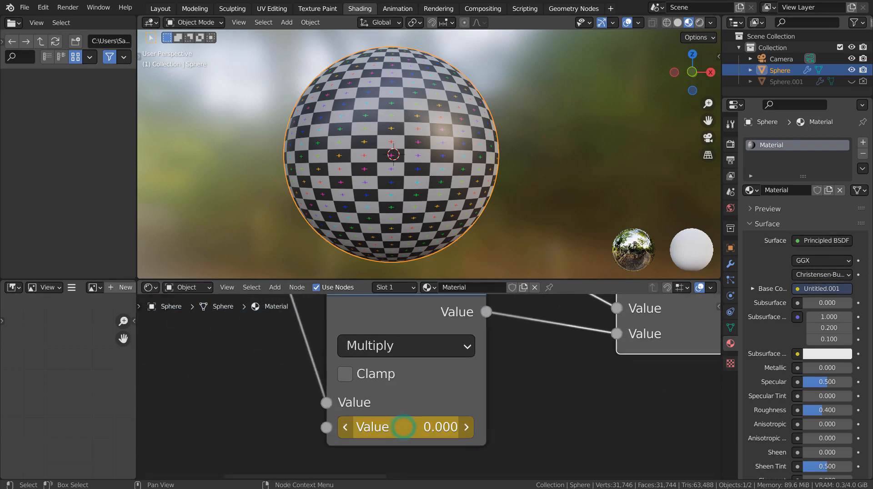
{"action": "left_click_drag", "start_coordinate": [404, 428], "coordinate": [437, 428]}
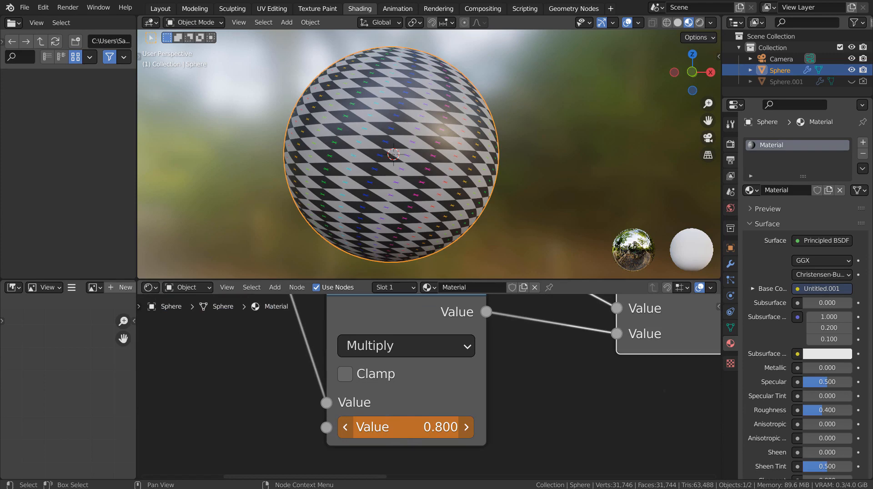
Step: Inspect the sphere's swirl pattern from the top view and raise the Multiply node's value to 1.31
{"action": "middle_click_drag", "start_coordinate": [400, 150], "coordinate": [442, 140]}
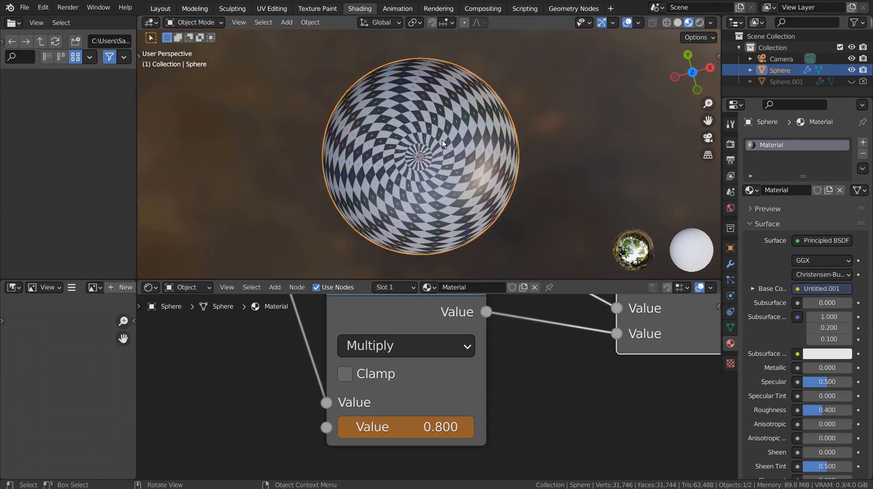
{"action": "key", "text": "KP_7"}
{"action": "scroll", "coordinate": [442, 142], "scroll_direction": "up", "scroll_amount": 8}
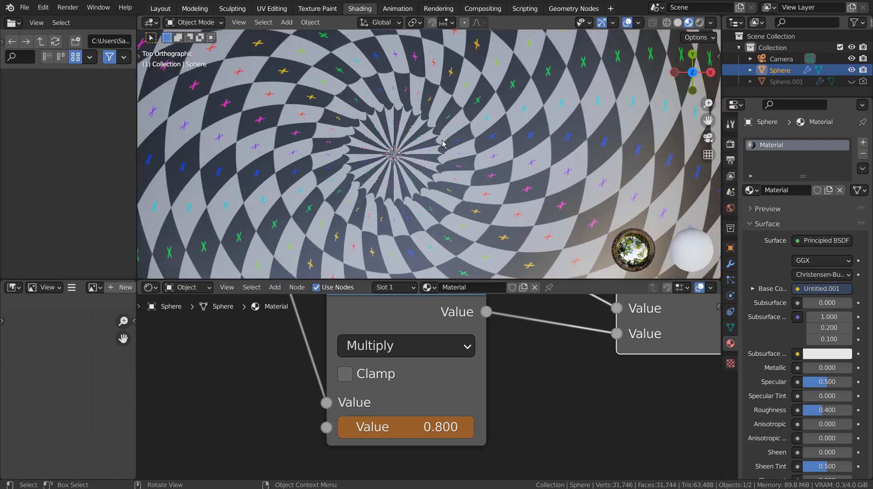
{"action": "scroll", "coordinate": [443, 142], "scroll_direction": "up", "scroll_amount": 1}
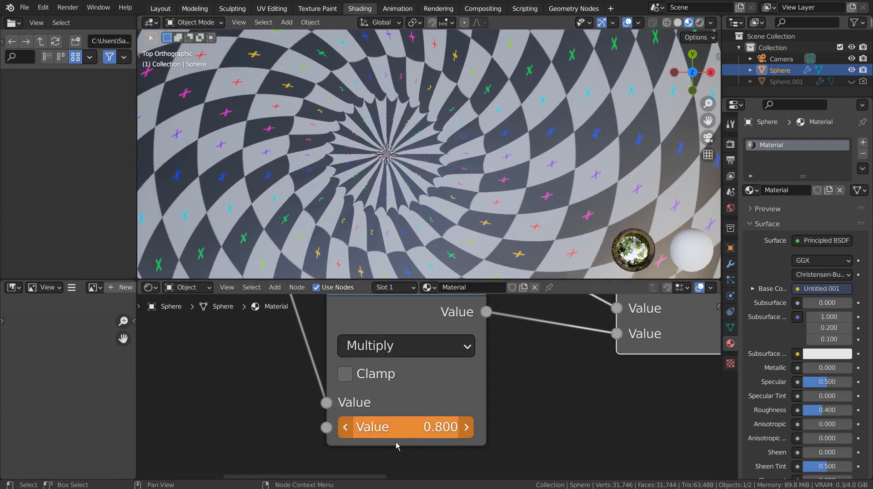
{"action": "left_click_drag", "start_coordinate": [411, 433], "coordinate": [528, 433]}
{"action": "middle_click_drag", "start_coordinate": [432, 175], "coordinate": [497, 146]}
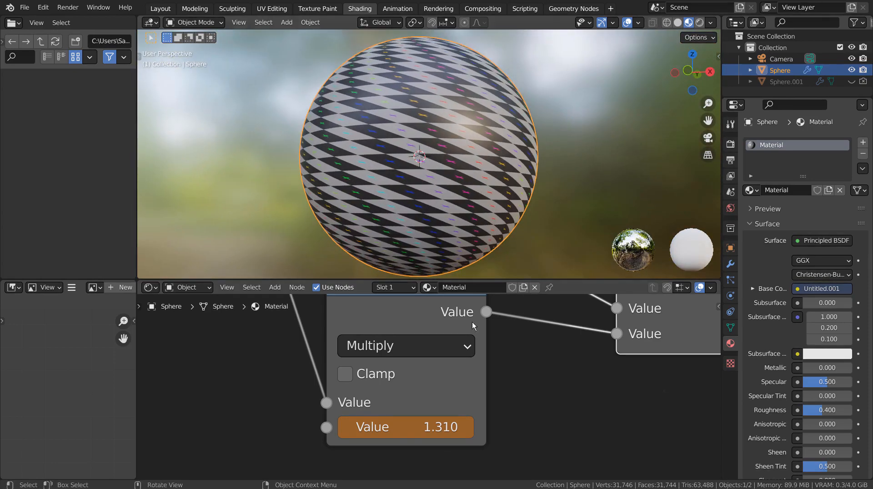
Step: Increase the Multiply node's value to 13.8 and inspect the sphere's pattern up close
{"action": "mouse_move", "coordinate": [429, 430]}
{"action": "left_mouse_down"}
{"action": "mouse_move", "coordinate": [483, 430]}
{"action": "mouse_move", "coordinate": [428, 429]}
{"action": "left_mouse_up"}
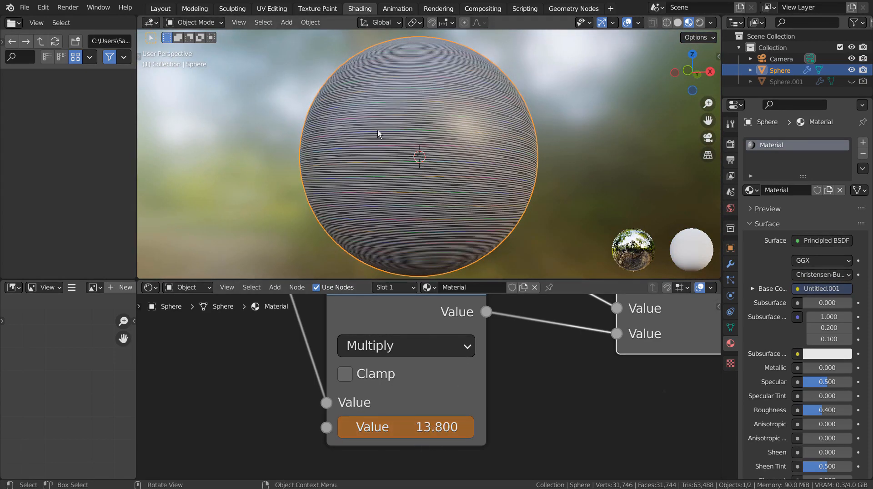
{"action": "scroll", "coordinate": [409, 132], "scroll_direction": "up", "scroll_amount": 10}
{"action": "scroll", "coordinate": [408, 132], "scroll_direction": "down", "scroll_amount": 6}
{"action": "middle_click_drag", "start_coordinate": [414, 130], "coordinate": [378, 114]}
Step: Reset the Multiply node's second value to 0
{"action": "left_click", "coordinate": [408, 428]}
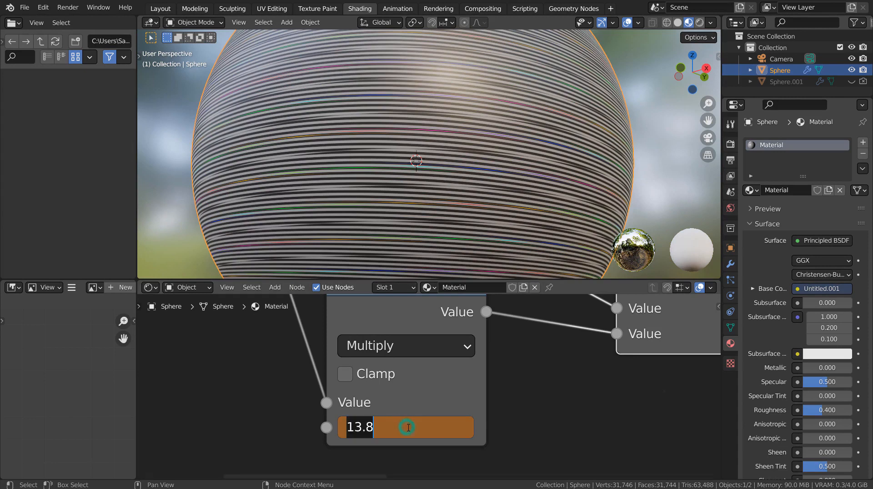
{"action": "type", "text": "0"}
{"action": "key", "text": "Return"}
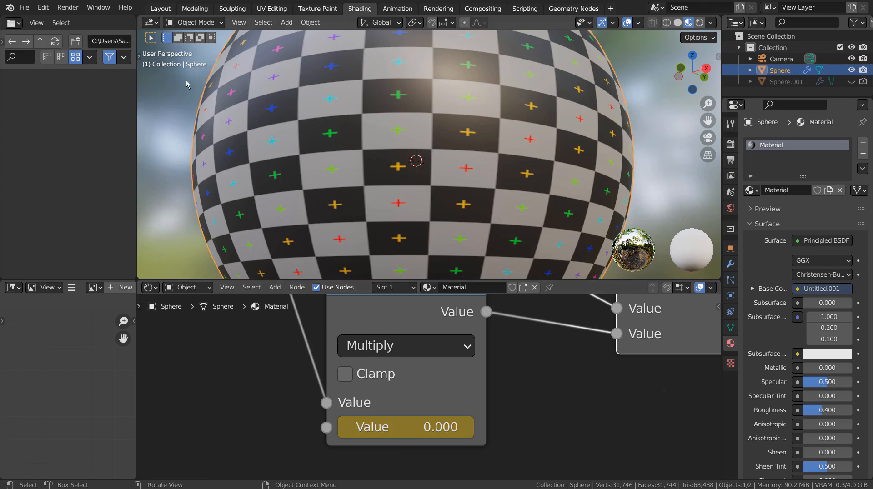
Step: Go to frame 100 in the Layout workspace and check the Multiply node's animated value in the Shading workspace
{"action": "left_click", "coordinate": [152, 6]}
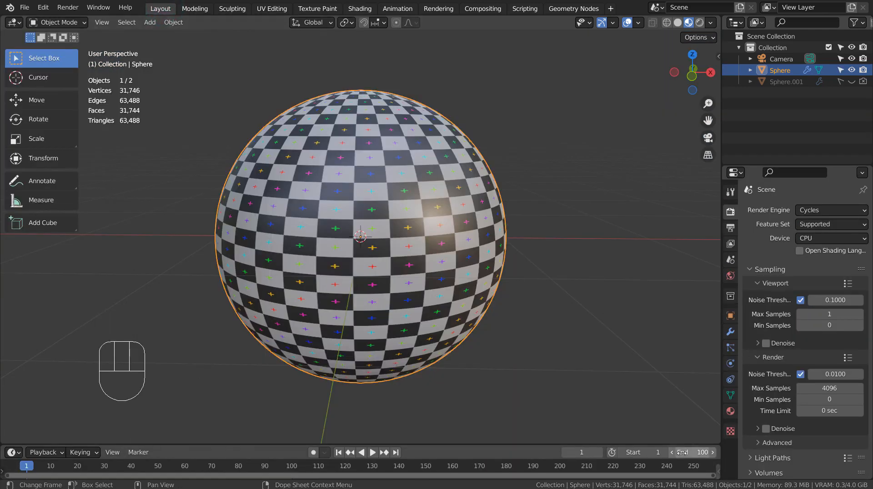
{"action": "left_click", "coordinate": [292, 469]}
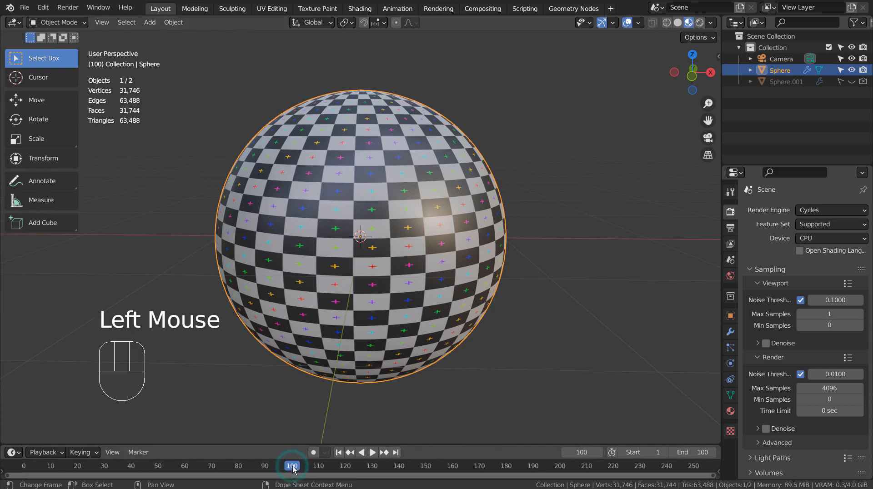
{"action": "left_click", "coordinate": [359, 9]}
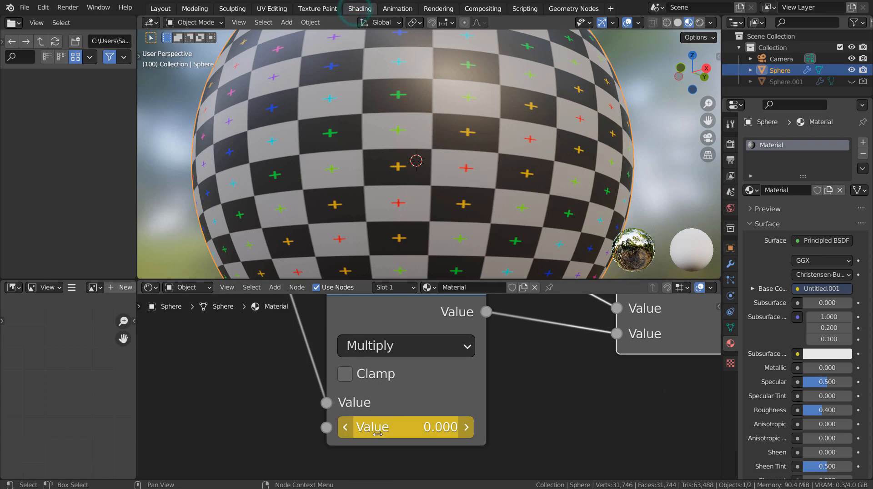
Step: Go to frame 50, check the Multiply node's value in the Shading workspace and play the animation there
{"action": "left_click", "coordinate": [160, 9]}
{"action": "left_click", "coordinate": [157, 467]}
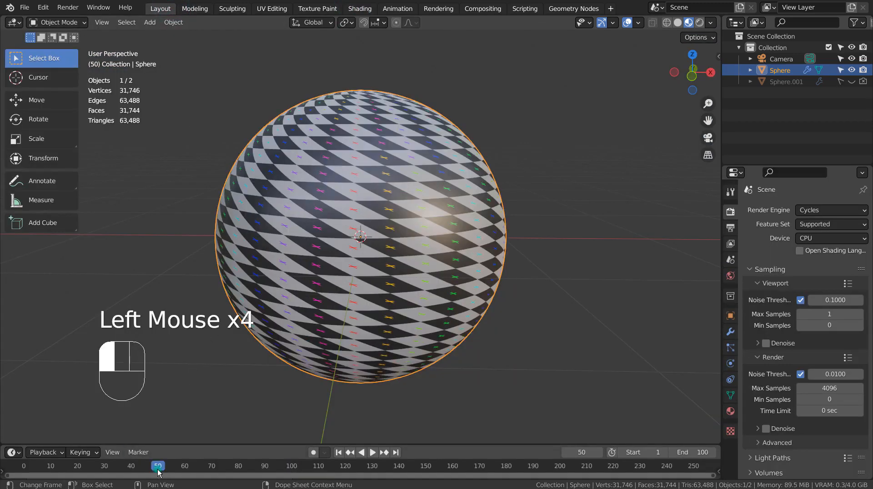
{"action": "left_click", "coordinate": [362, 8]}
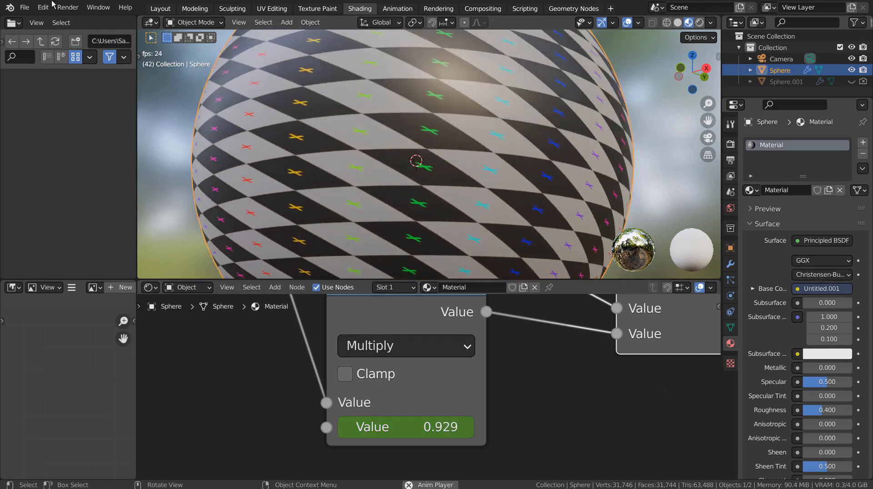
Step: Back in the Layout workspace, add a Displace modifier with a new texture to the sphere
{"action": "left_click", "coordinate": [160, 9]}
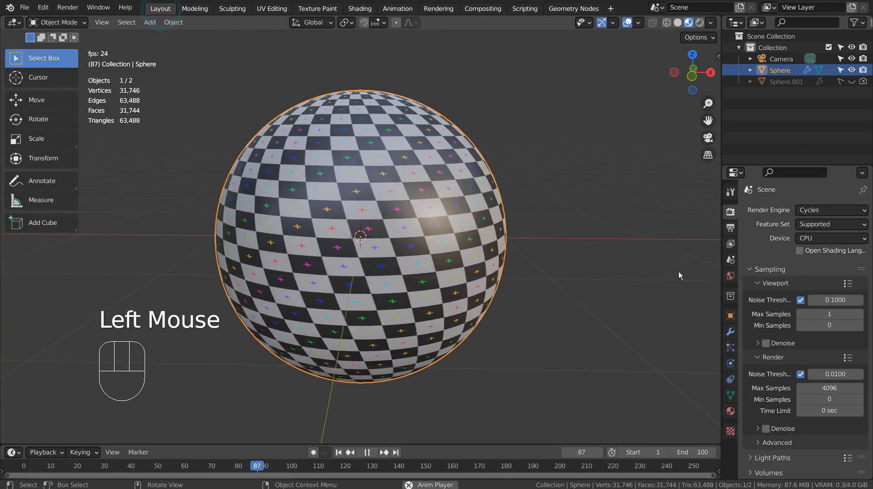
{"action": "left_click", "coordinate": [731, 316]}
{"action": "left_click", "coordinate": [731, 332]}
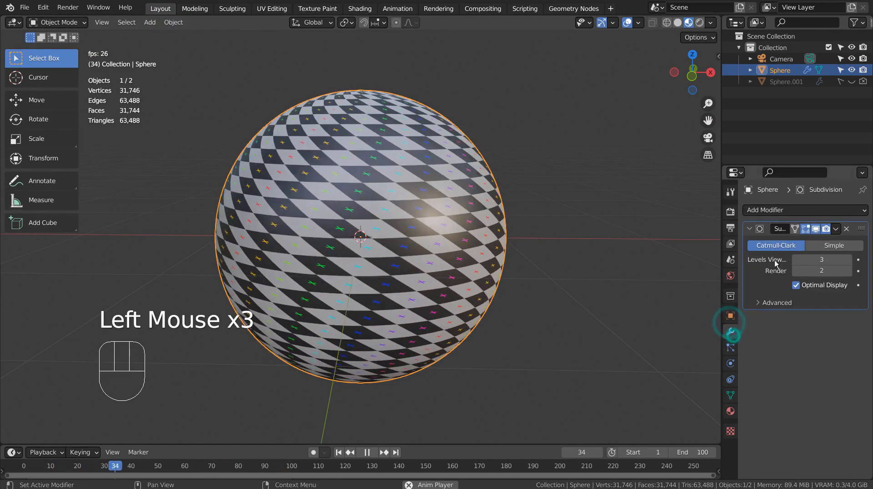
{"action": "left_click", "coordinate": [773, 210]}
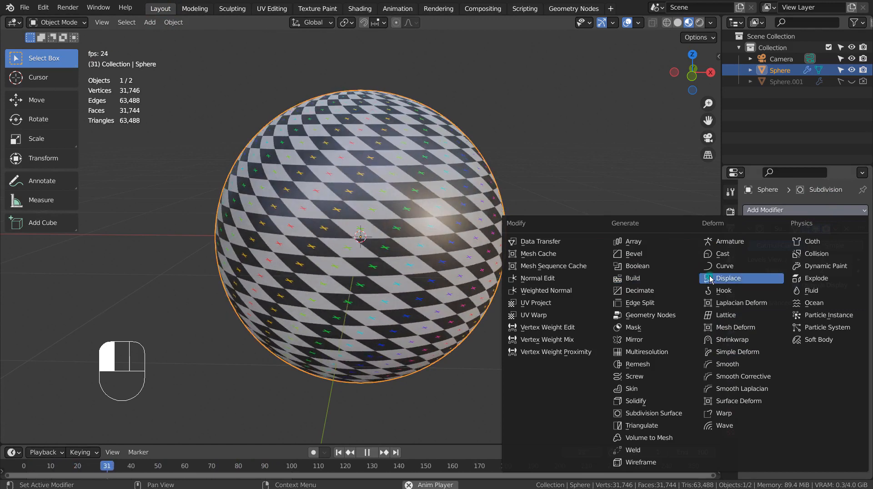
{"action": "left_click", "coordinate": [728, 278]}
{"action": "left_click", "coordinate": [802, 335]}
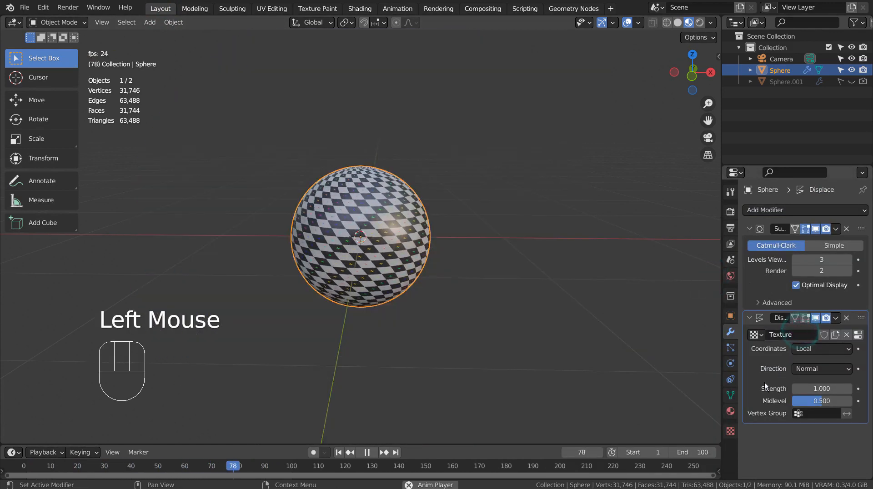
Step: Set the Displace modifier's texture type to Noise
{"action": "left_click", "coordinate": [729, 432]}
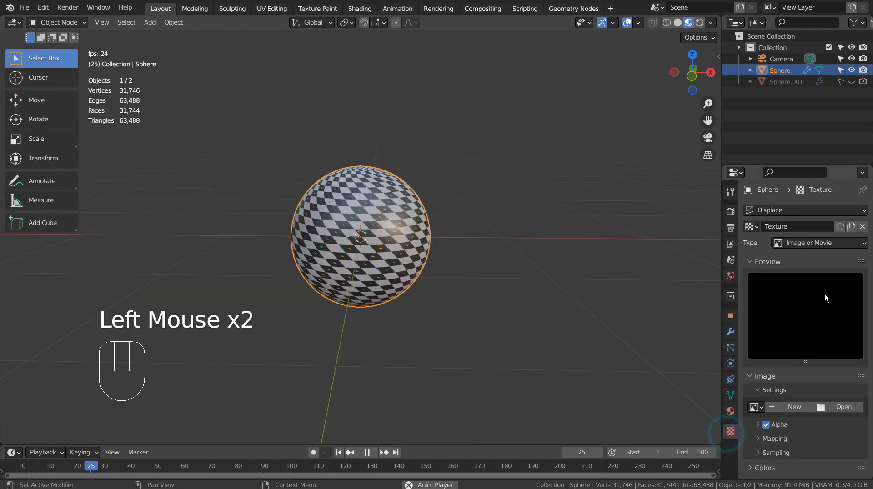
{"action": "left_click", "coordinate": [818, 242]}
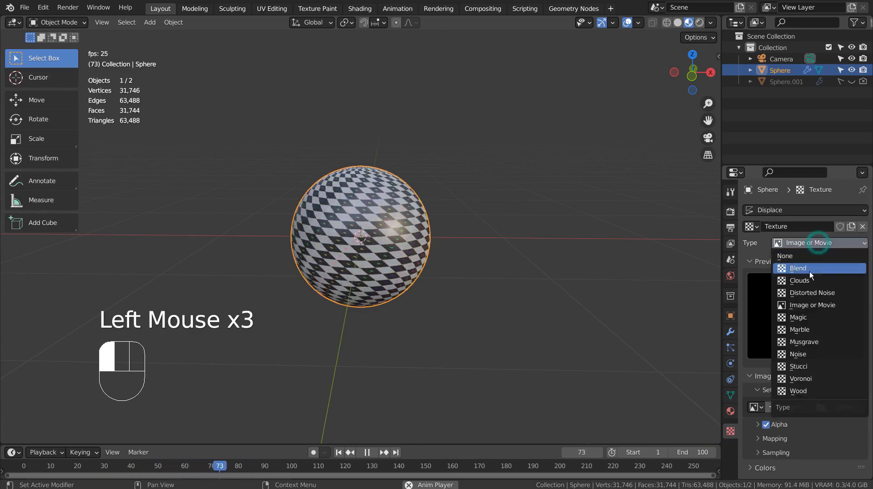
{"action": "left_click", "coordinate": [808, 353]}
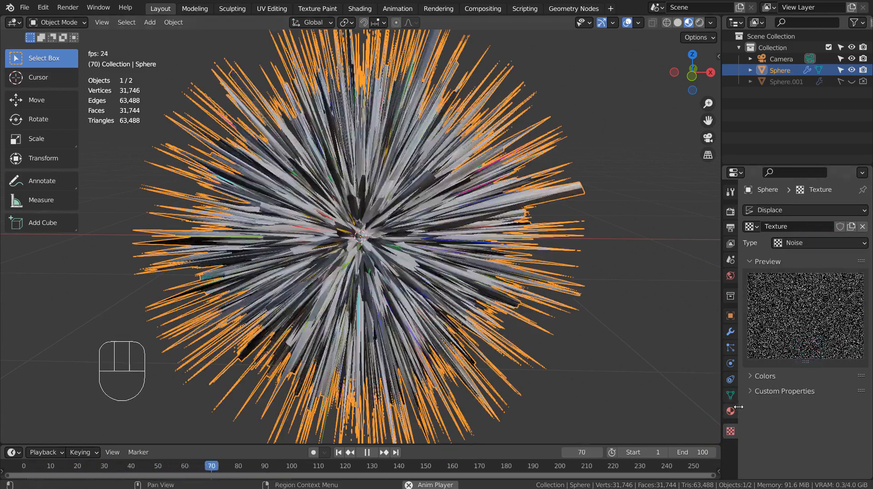
Step: Set the Displace modifier's strength to 0.13 and deselect the sphere to view the animated spikes without the selection outline
{"action": "left_click", "coordinate": [731, 332]}
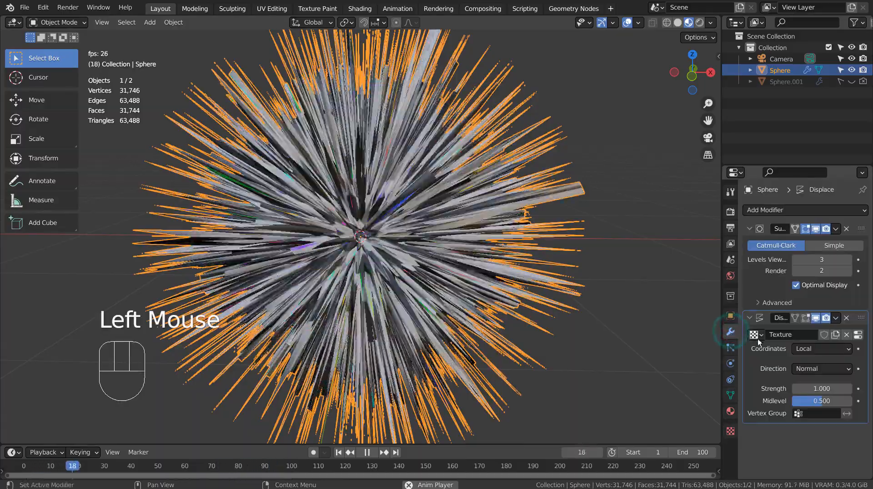
{"action": "mouse_move", "coordinate": [837, 387]}
{"action": "left_mouse_down", "text": "shift"}
{"action": "mouse_move", "coordinate": [812, 387]}
{"action": "mouse_move", "coordinate": [846, 389]}
{"action": "mouse_move", "coordinate": [827, 388]}
{"action": "left_mouse_up", "text": "shift"}
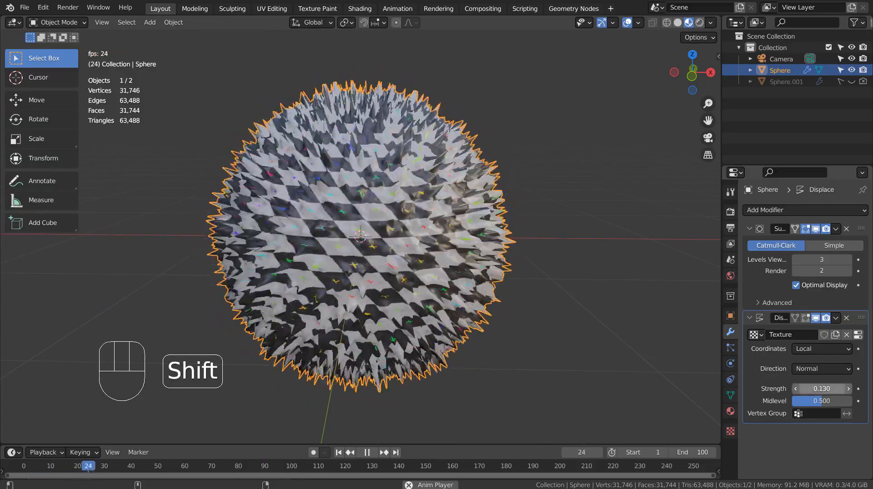
{"action": "middle_click_drag", "start_coordinate": [591, 310], "coordinate": [585, 278]}
{"action": "scroll", "coordinate": [559, 313], "scroll_direction": "up", "scroll_amount": 3}
{"action": "scroll", "coordinate": [558, 312], "scroll_direction": "down", "scroll_amount": 4}
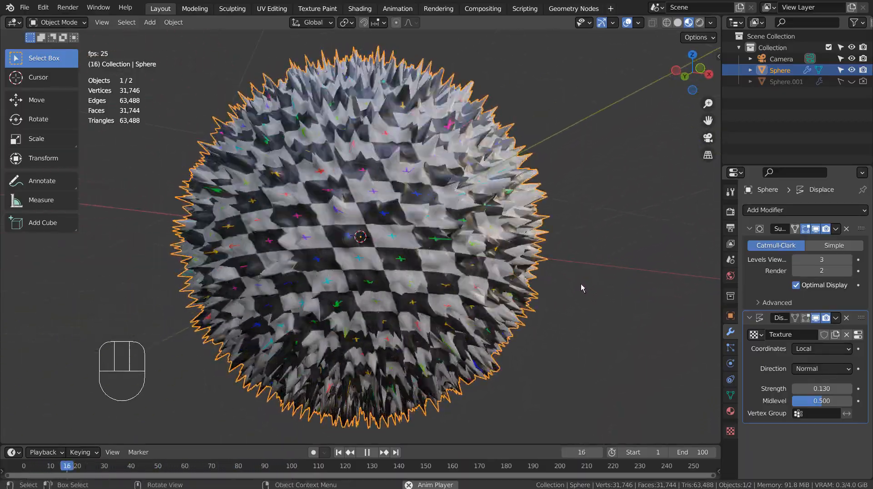
{"action": "left_click", "coordinate": [585, 291]}
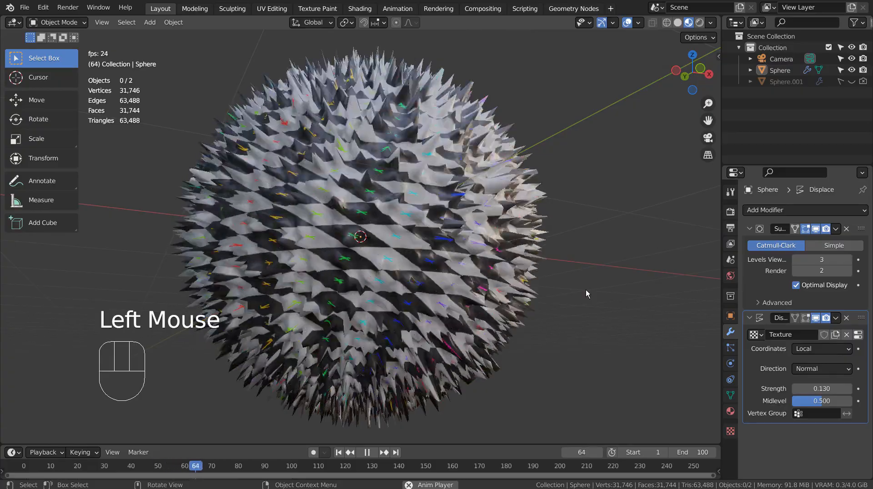